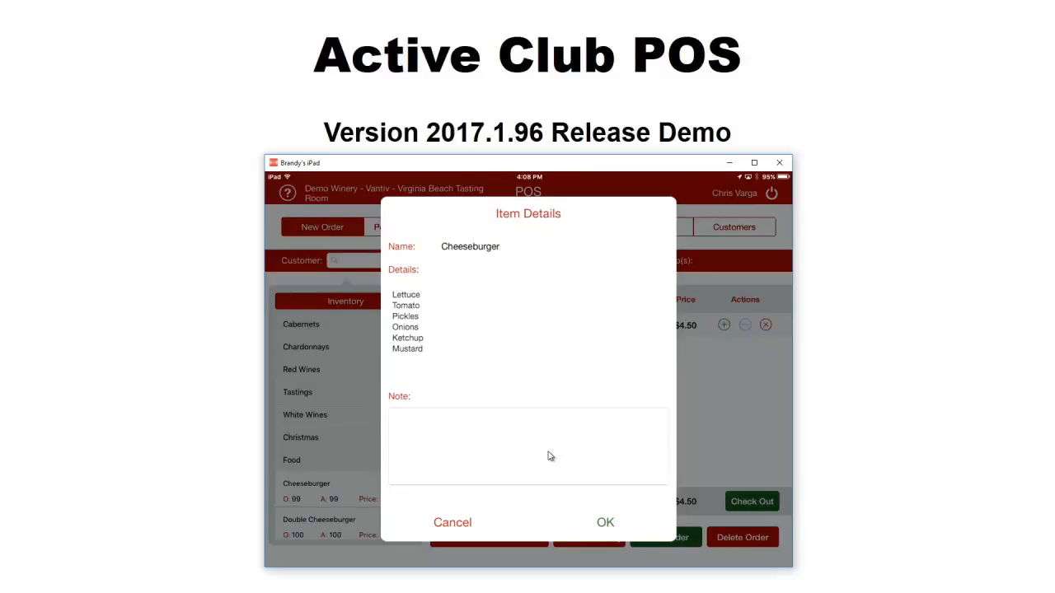
# Add the note "No tomato" to the cheeseburger on the order and confirm the item details.
pyautogui.click(550, 456)
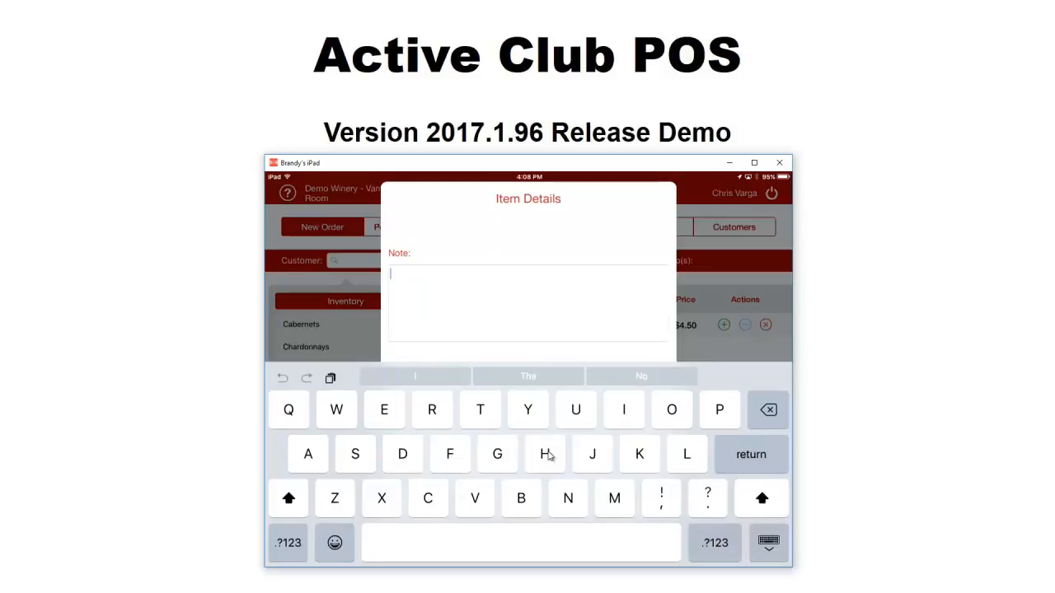
pyautogui.write('No ')
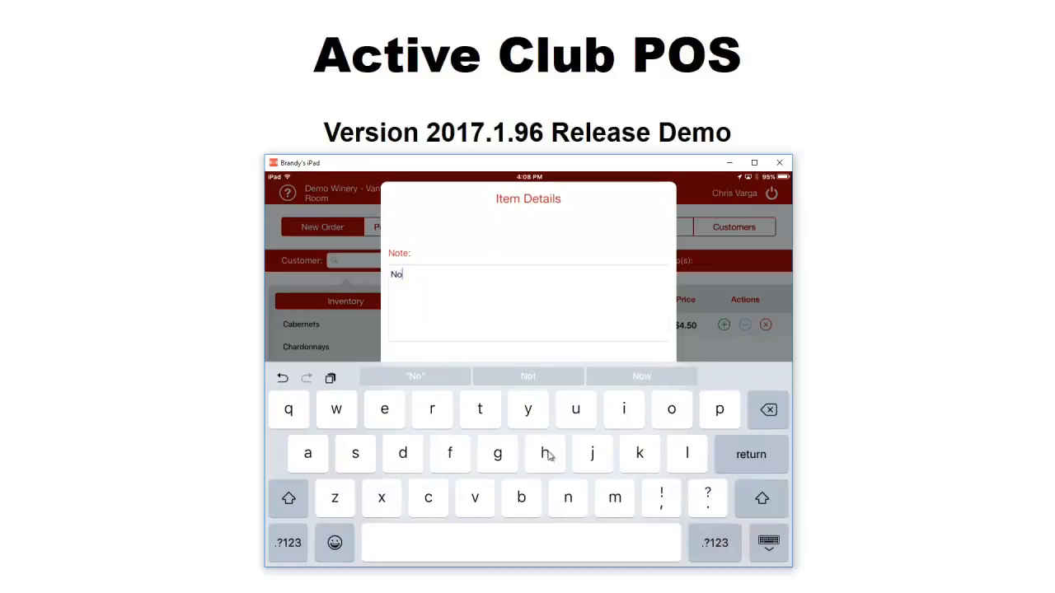
pyautogui.write('to')
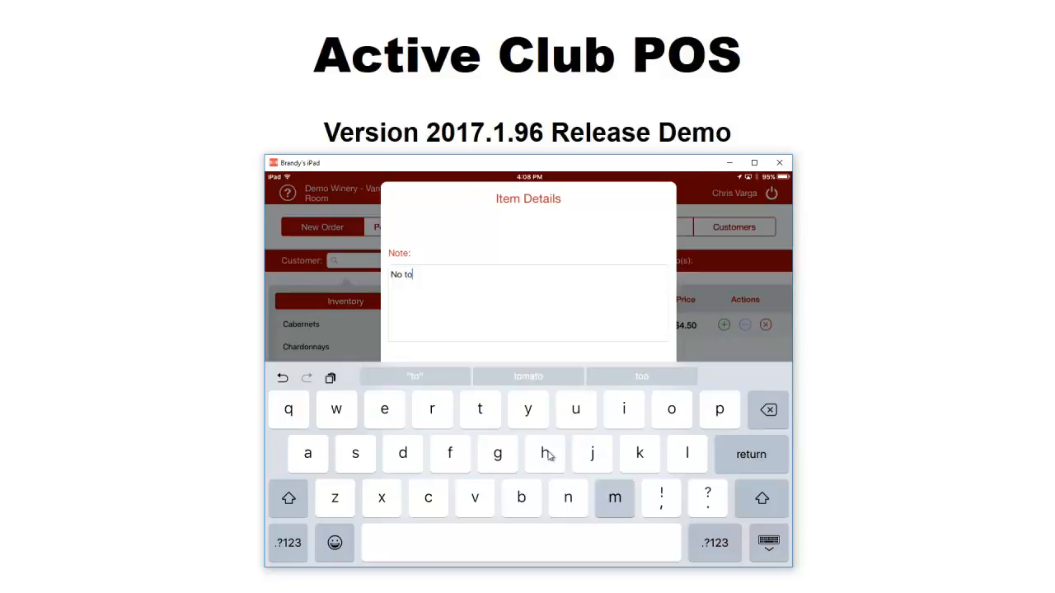
pyautogui.write('mato')
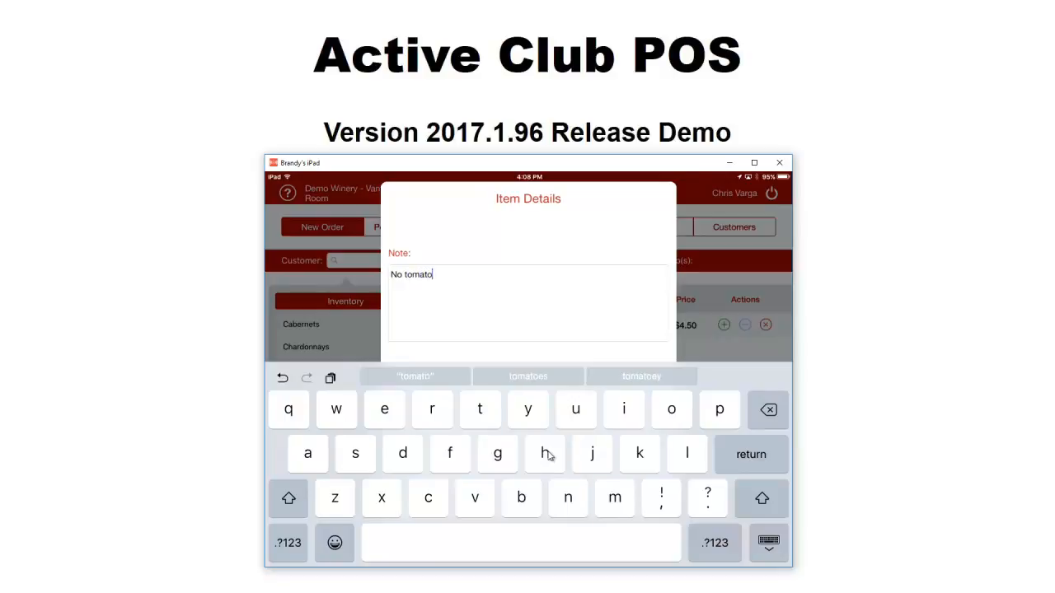
pyautogui.click(768, 542)
pyautogui.click(605, 522)
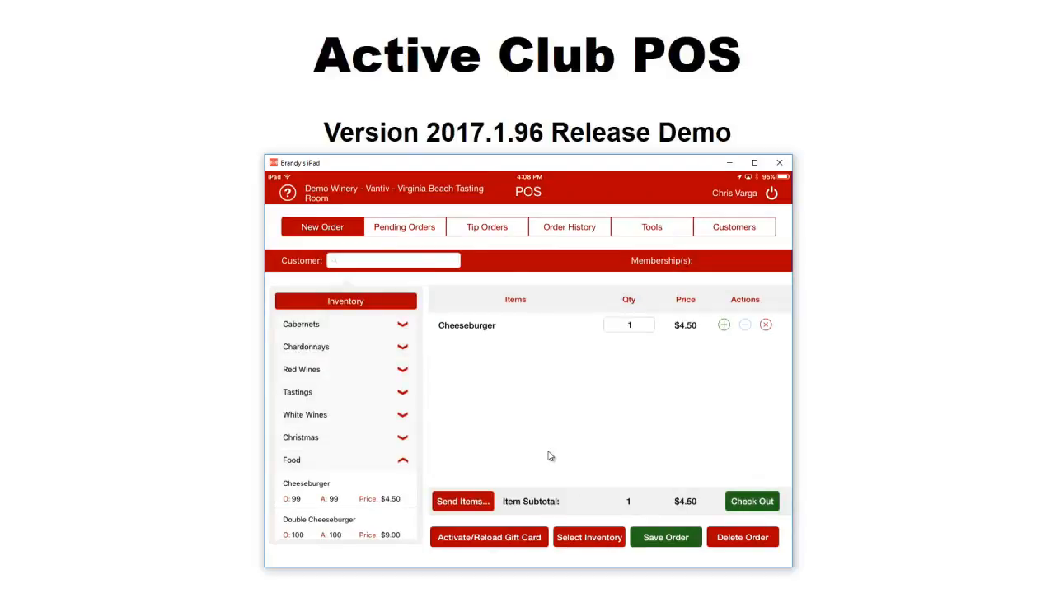
# Add a second cheeseburger to the order and enter the note "No lettuce" in its item details.
pyautogui.click(346, 490)
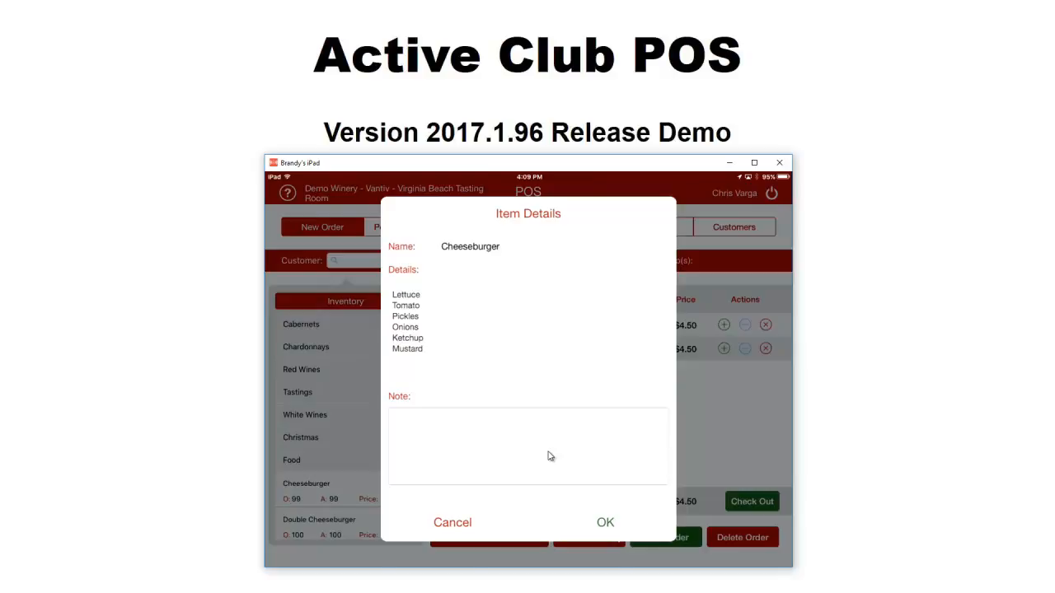
pyautogui.click(551, 455)
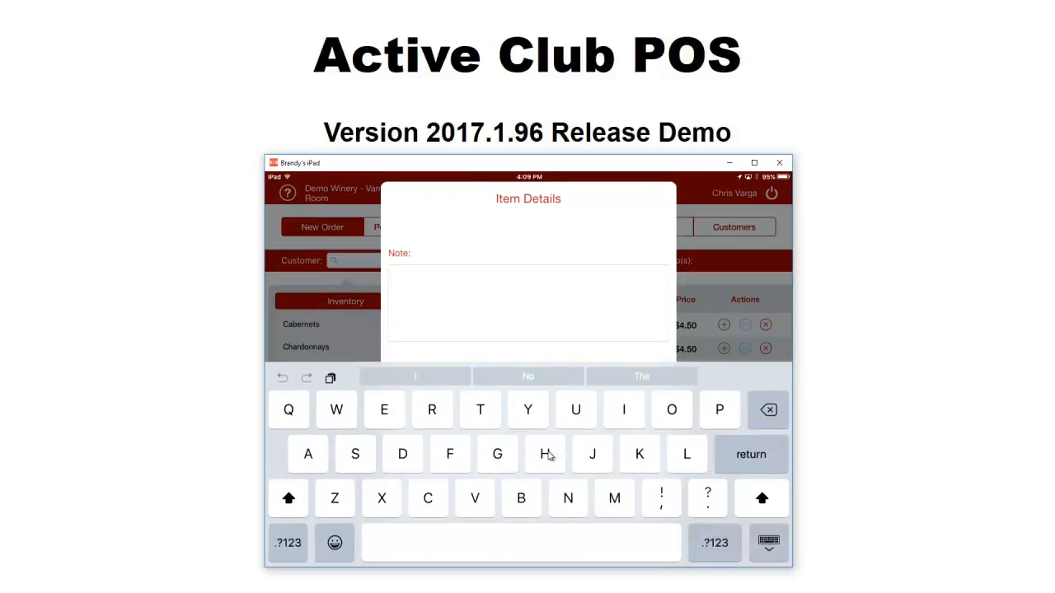
pyautogui.write('No lrttuce')
pyautogui.press('Return')
pyautogui.press('BackSpace')
pyautogui.press('BackSpace')
pyautogui.press('BackSpace')
pyautogui.press('BackSpace')
pyautogui.press('BackSpace')
pyautogui.press('BackSpace')
pyautogui.press('BackSpace')
pyautogui.write('ettuce')
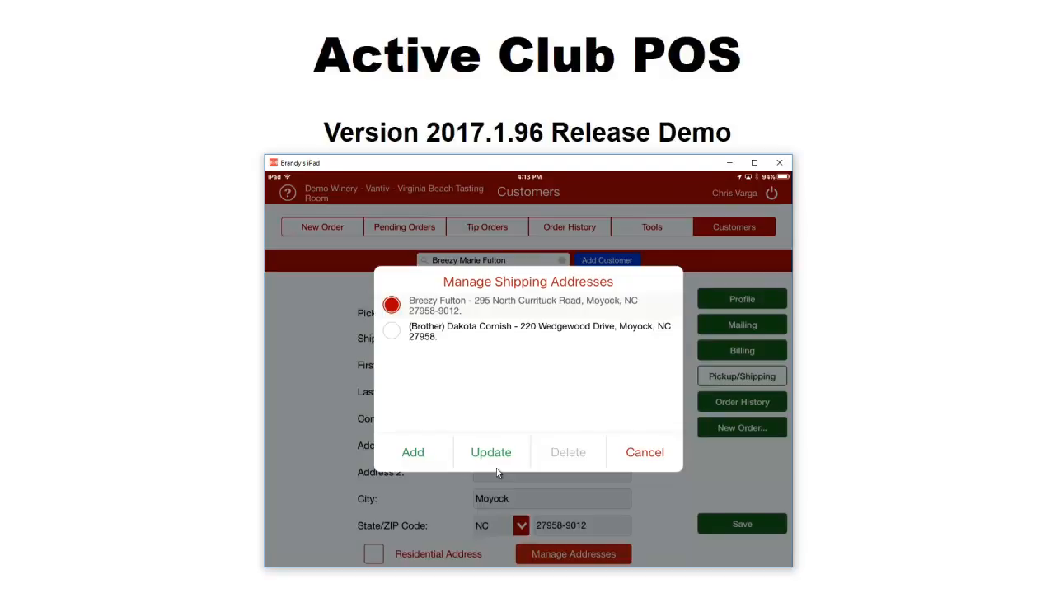
pyautogui.click(497, 471)
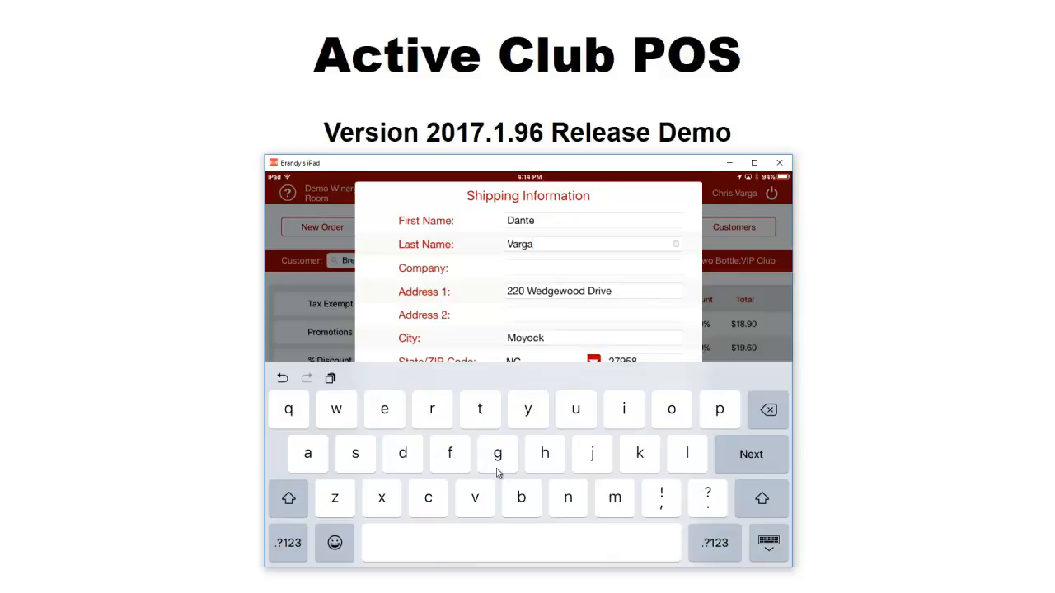
# Replace the first address line in the order's shipping information with the recipient's new street address and confirm the shipping details.
pyautogui.click(611, 291)
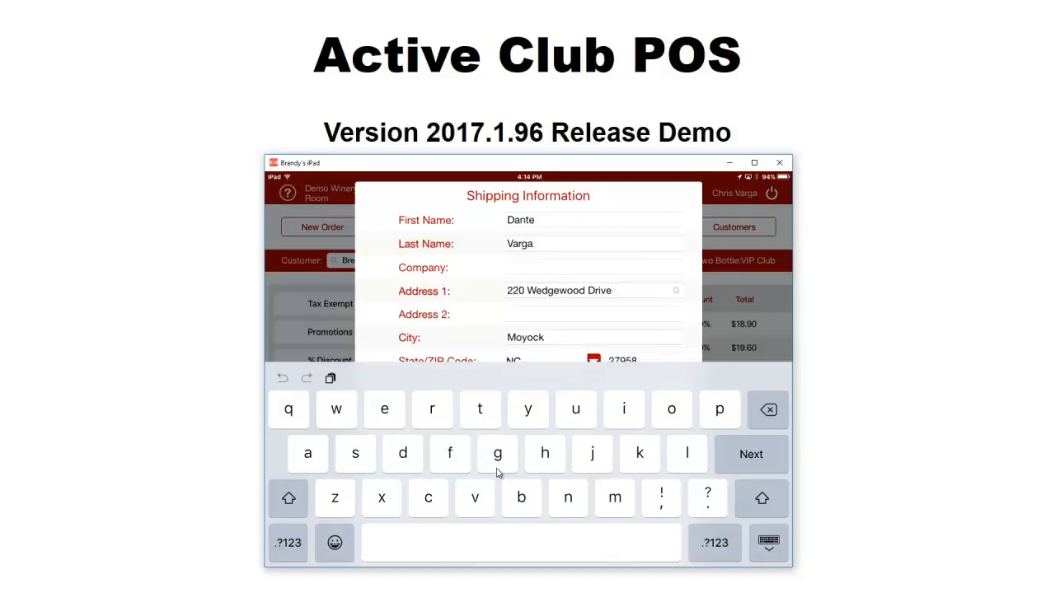
pyautogui.press('BackSpace')
pyautogui.press('BackSpace')
pyautogui.press('BackSpace')
pyautogui.press('BackSpace')
pyautogui.press('BackSpace')
pyautogui.press('BackSpace')
pyautogui.press('BackSpace')
pyautogui.press('BackSpace')
pyautogui.press('BackSpace')
pyautogui.press('BackSpace')
pyautogui.press('BackSpace')
pyautogui.press('BackSpace')
pyautogui.press('BackSpace')
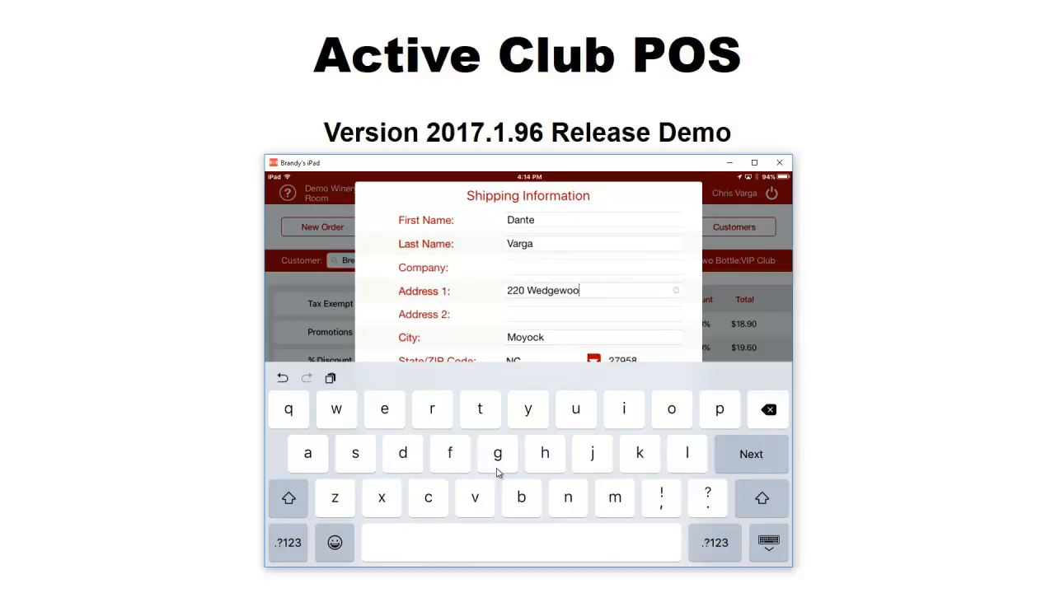
pyautogui.press('BackSpace')
pyautogui.press('BackSpace')
pyautogui.press('BackSpace')
pyautogui.press('BackSpace')
pyautogui.press('BackSpace')
pyautogui.press('BackSpace')
pyautogui.write('123')
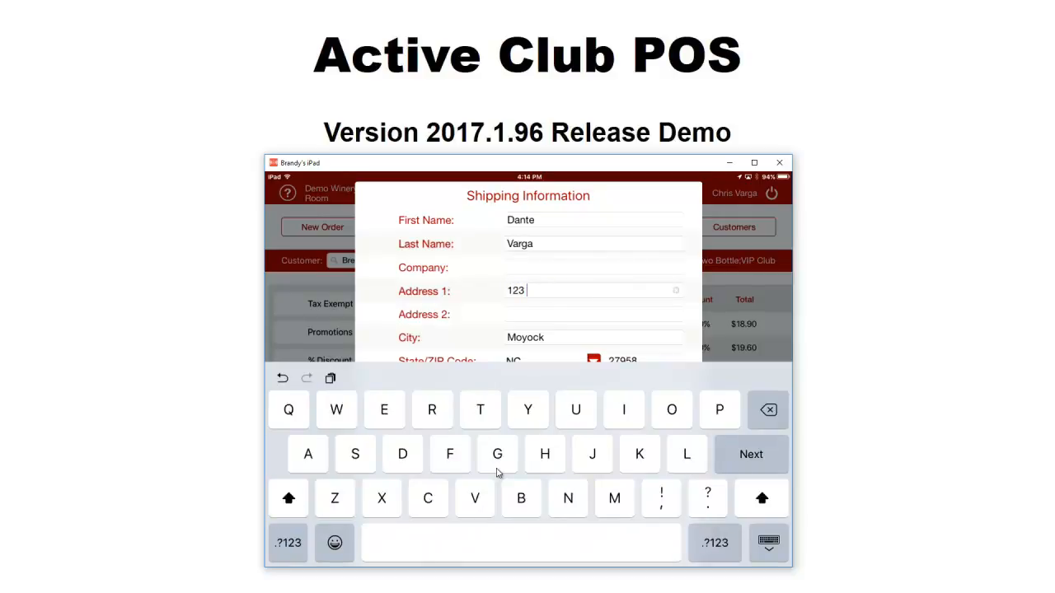
pyautogui.write(' A')
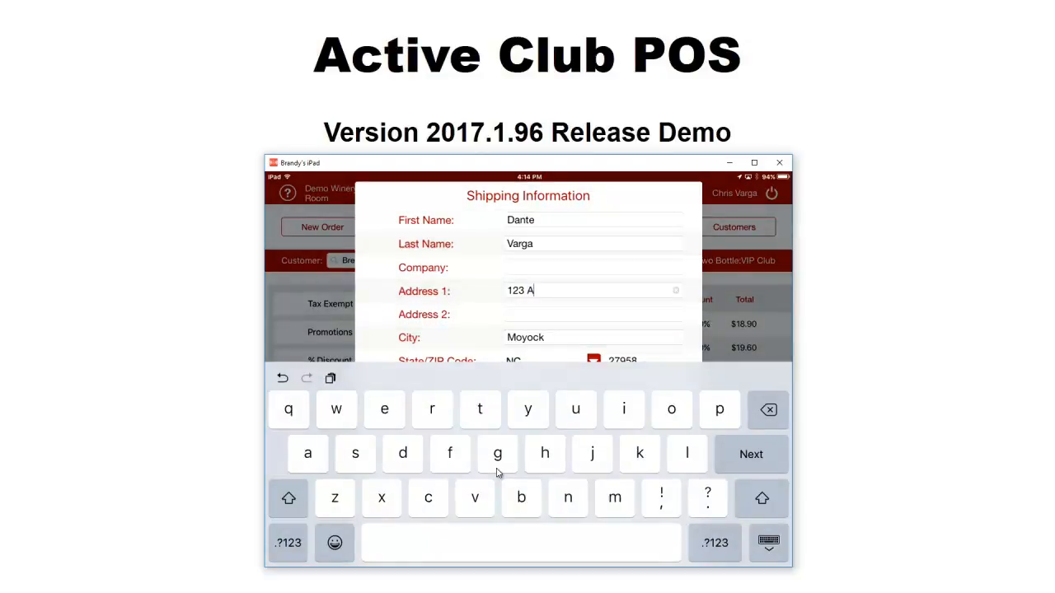
pyautogui.press('BackSpace')
pyautogui.write('Main St')
pyautogui.press('Escape')
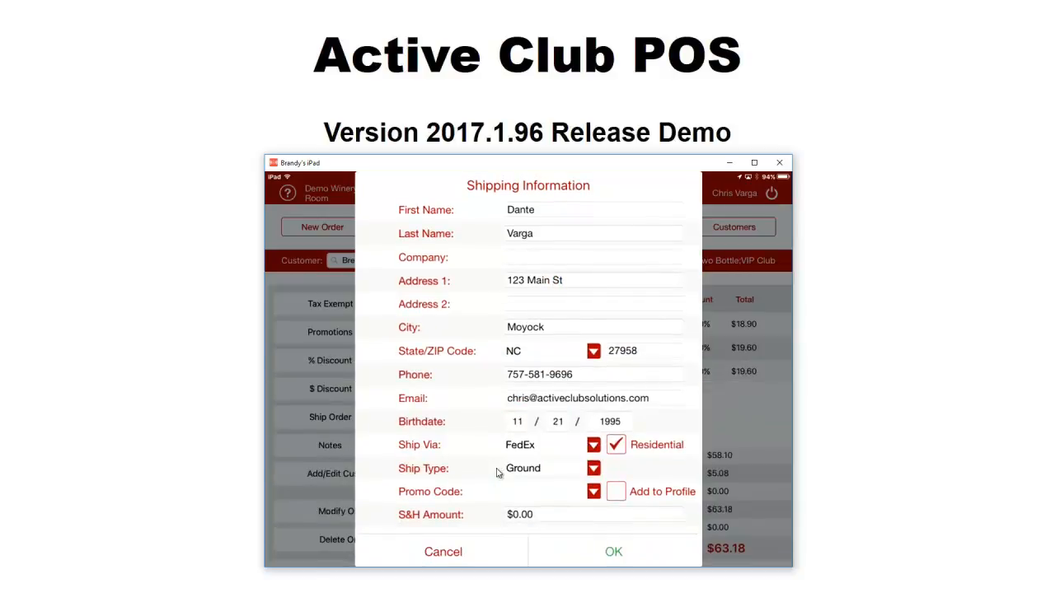
pyautogui.press('space')
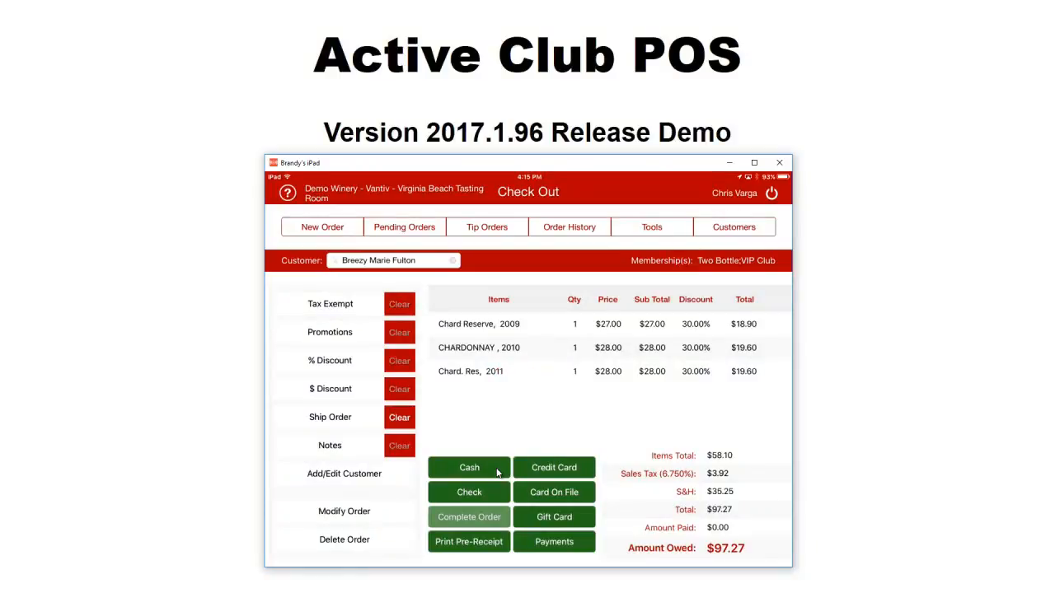
# Record a cash payment for the order with 100.00 tendered and finish the payment.
pyautogui.click(469, 467)
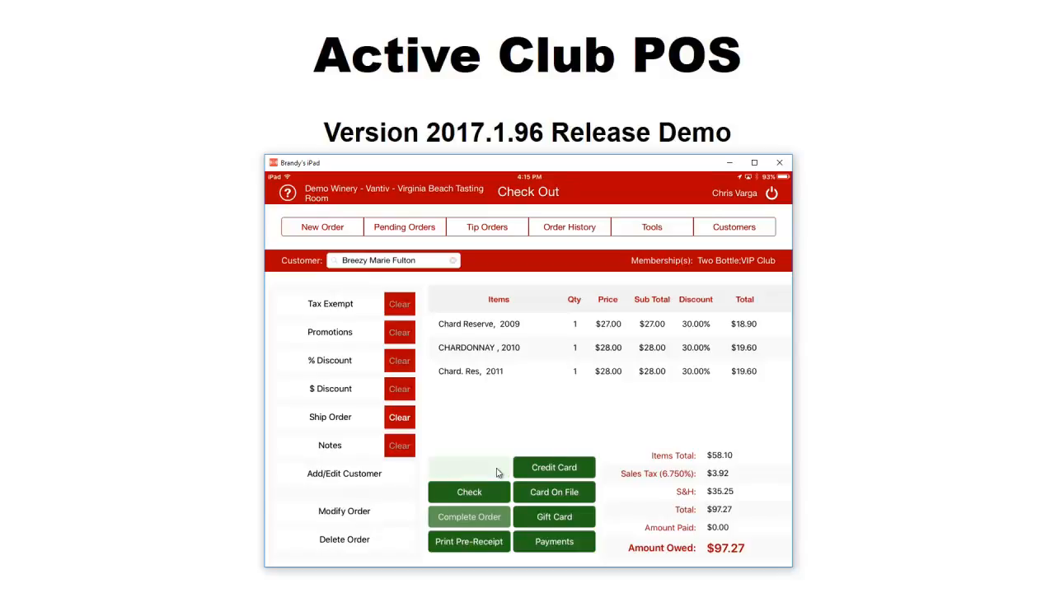
pyautogui.write('10000')
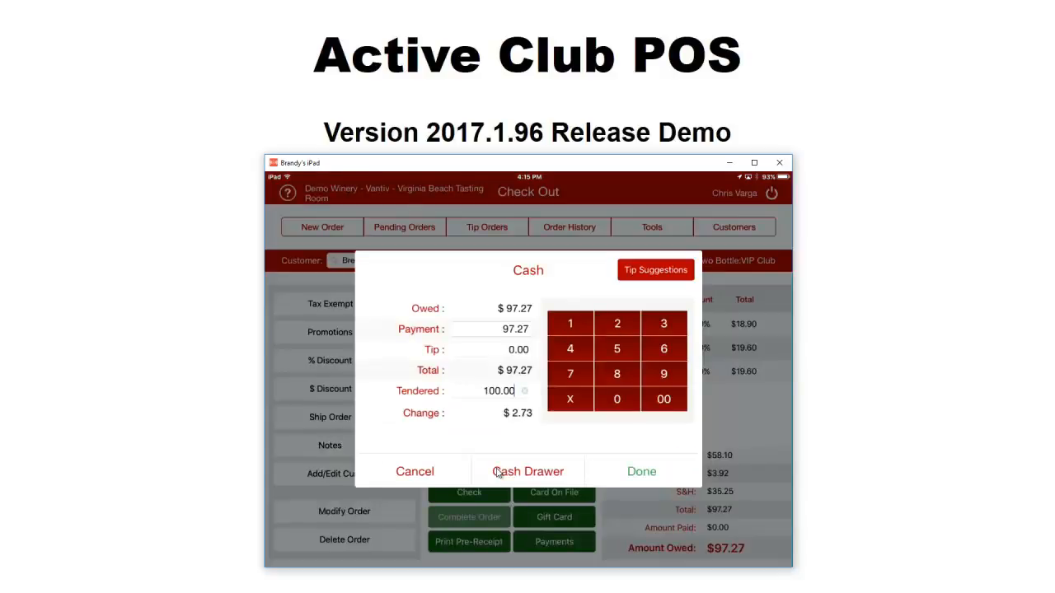
pyautogui.click(497, 471)
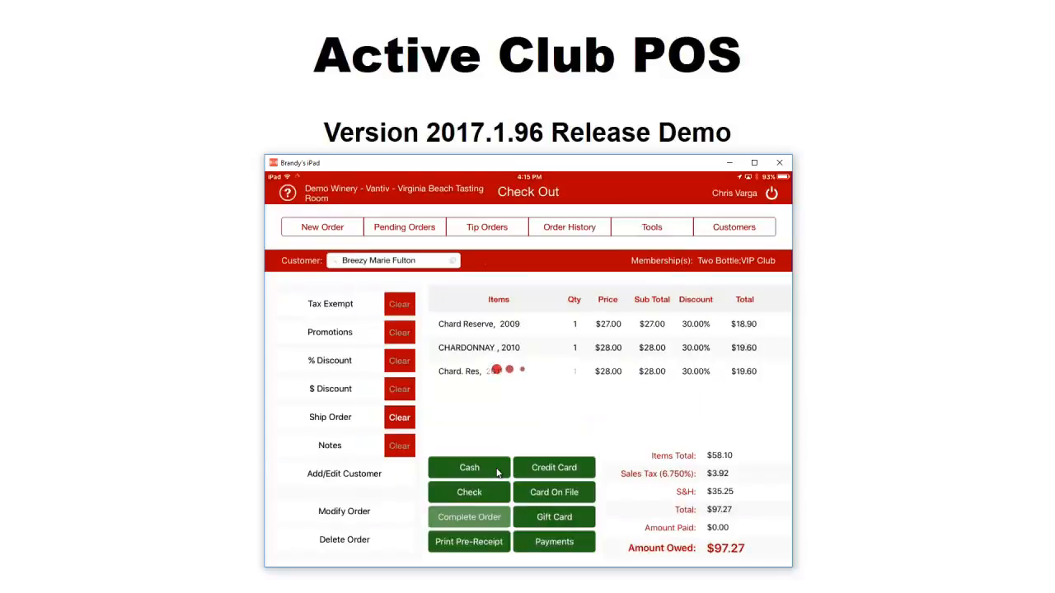